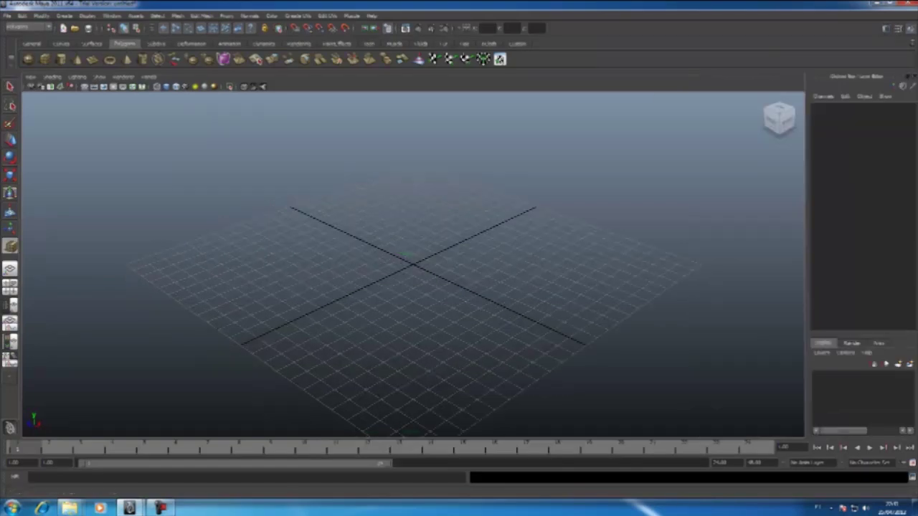
Smooth-shade the box and pull its vertices into a tapered, chamfered cushion shape
key("5")
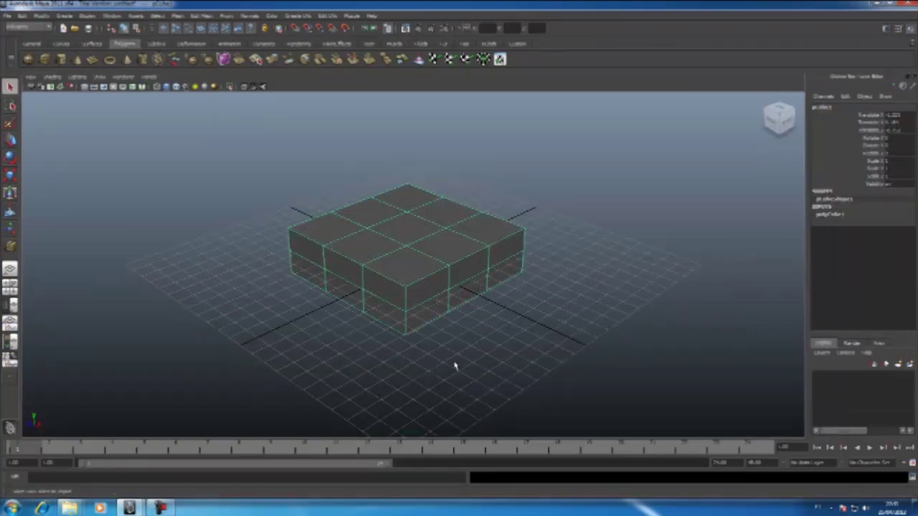
left_click_drag(455, 365, 262, 172, "alt")
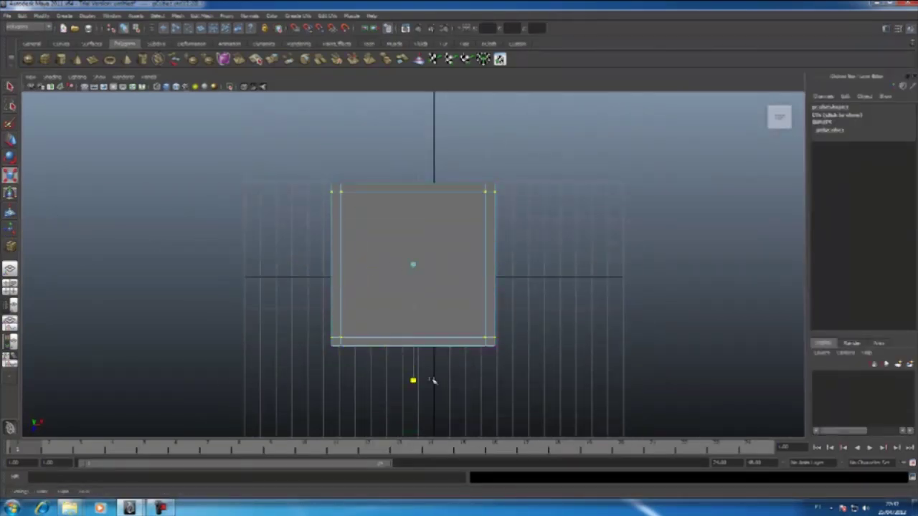
key("space")
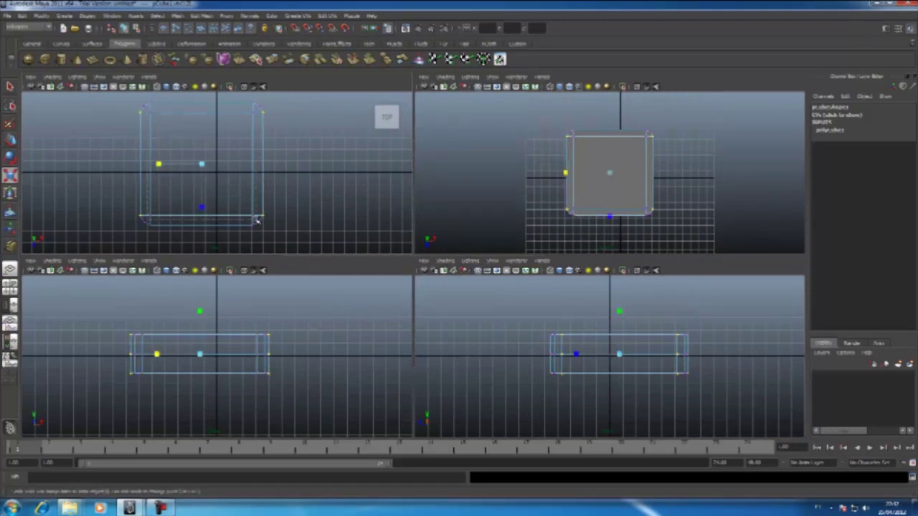
key("space")
left_click_drag(459, 301, 459, 215, "alt")
key("space")
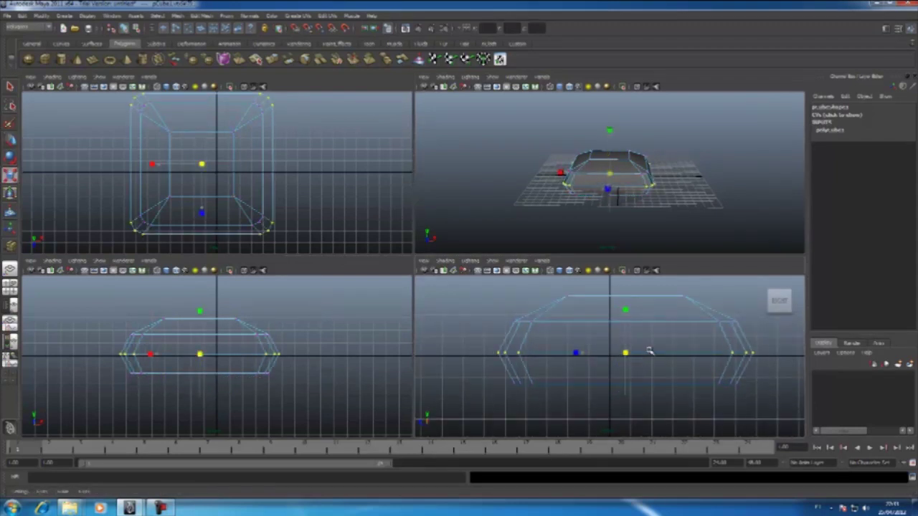
key("space")
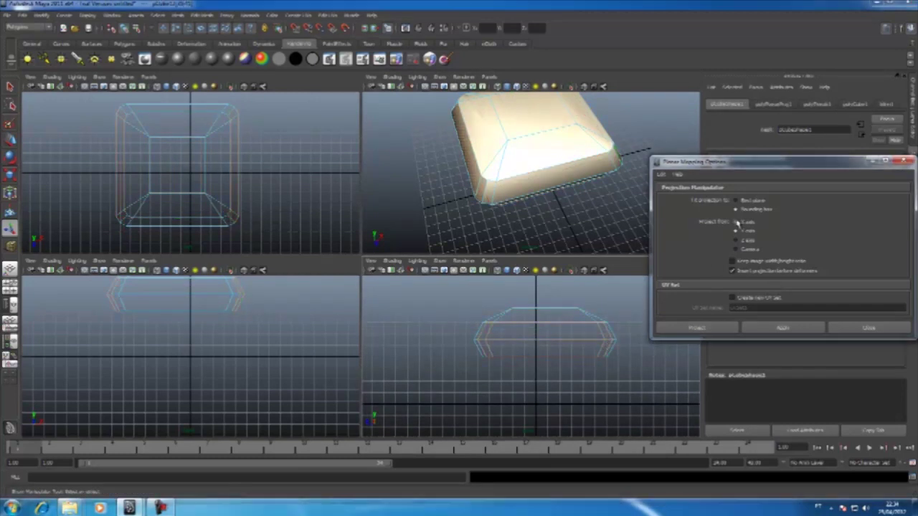
Duplicate the cushion, flatten the copy and stack it directly beneath as a two-layer seat
left_click_drag(501, 186, 508, 213, "alt")
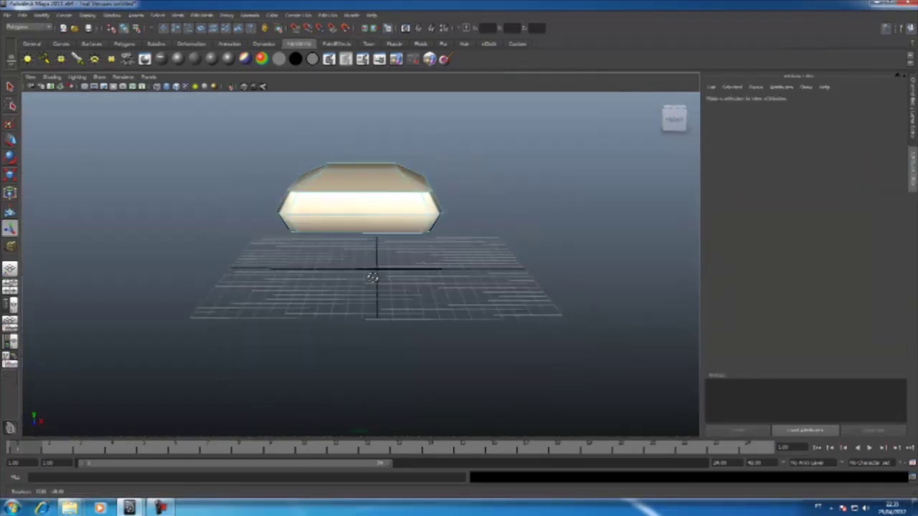
left_click_drag(380, 296, 344, 215, "alt")
left_click(342, 192)
key("space")
left_click(534, 376)
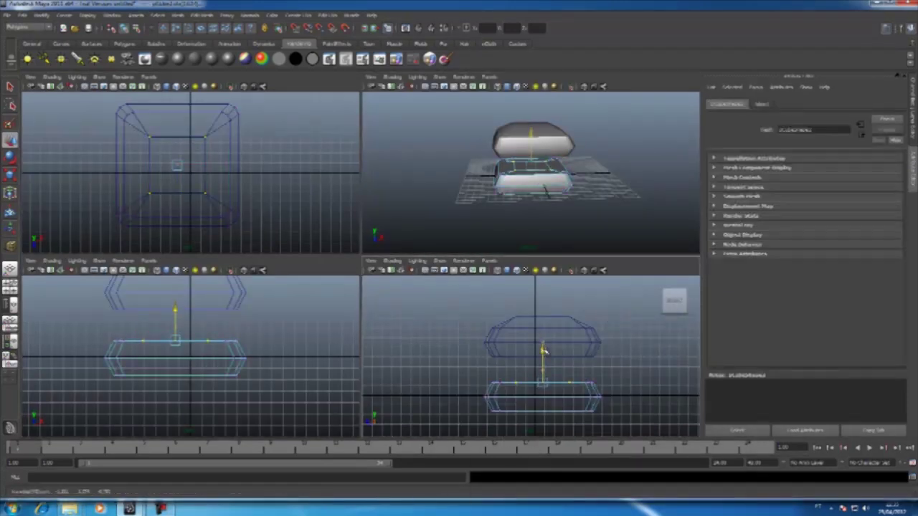
key("space")
key("space")
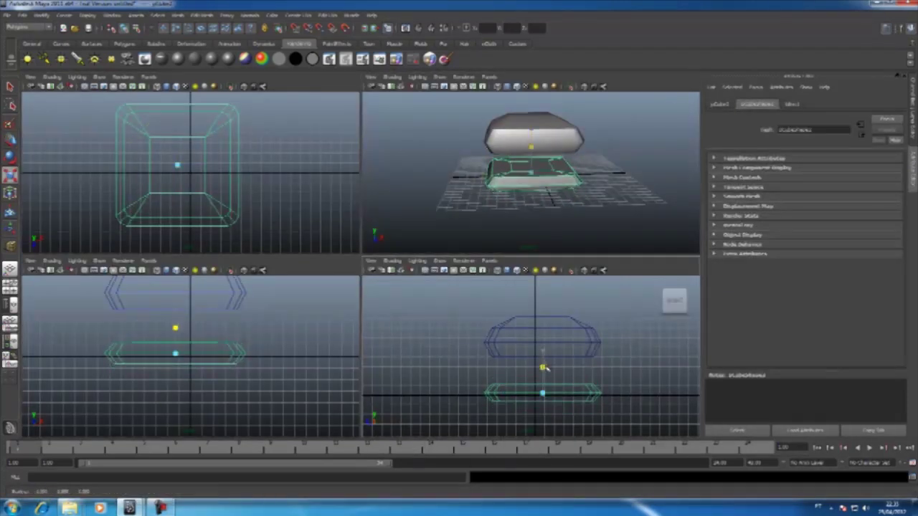
key("space")
key("space")
key("space")
scroll(290, 159, "down", 3)
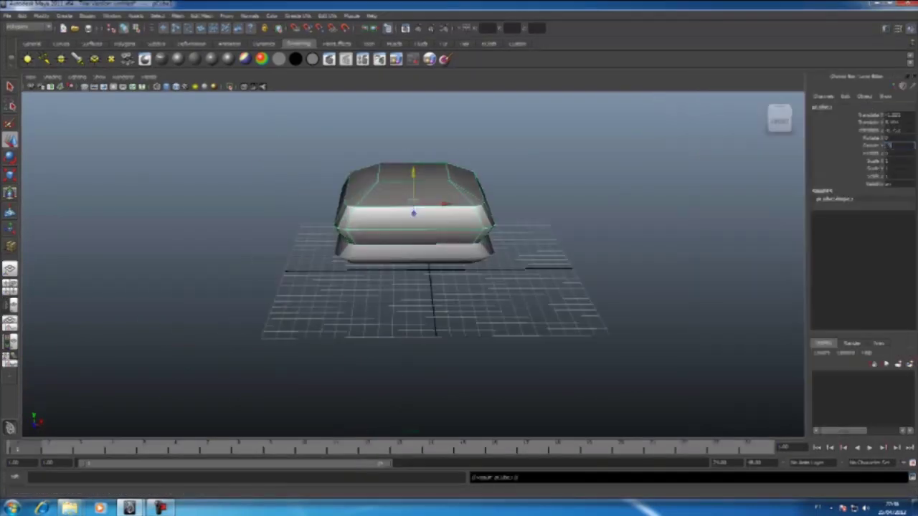
Scale a new cube tall and thin, and place it left of the cushions in front view
key("space")
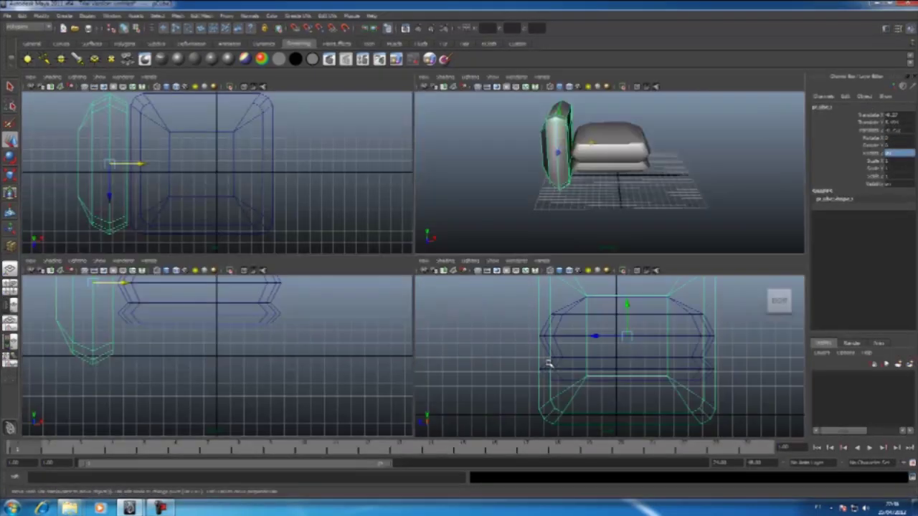
key("space")
scroll(191, 258, "up", 3)
scroll(246, 208, "down", 4)
scroll(403, 250, "up", 5)
scroll(366, 213, "up", 3)
scroll(364, 285, "down", 5)
scroll(467, 224, "up", 3)
scroll(462, 279, "down", 2)
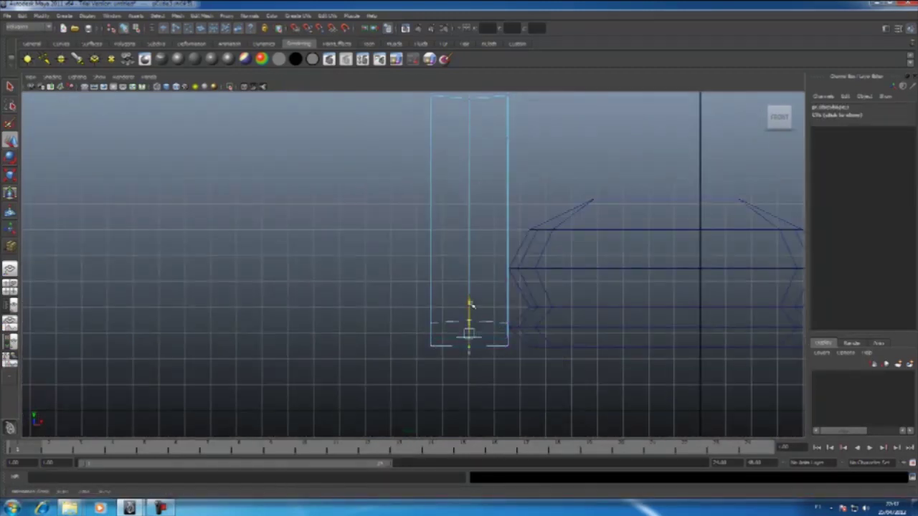
Align the armrest block beside the stacked seat in top view
key("space")
key("space")
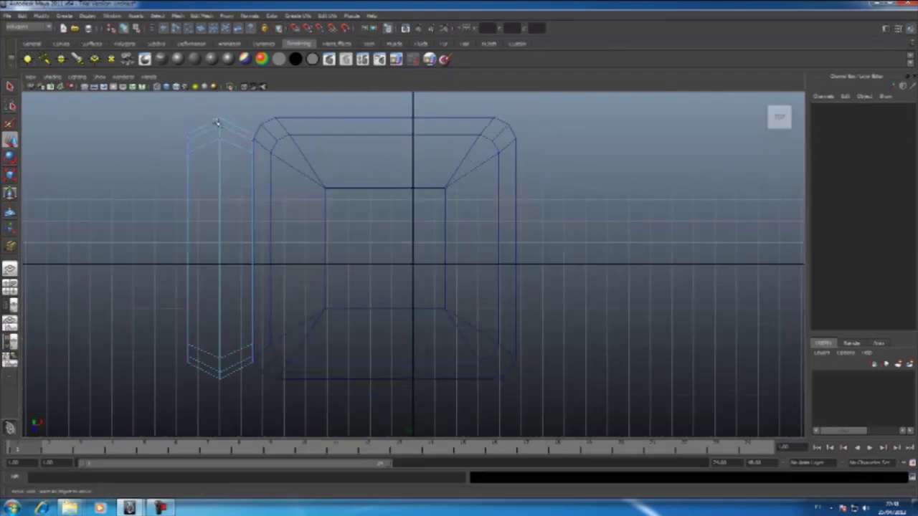
key("space")
key("space")
key("space")
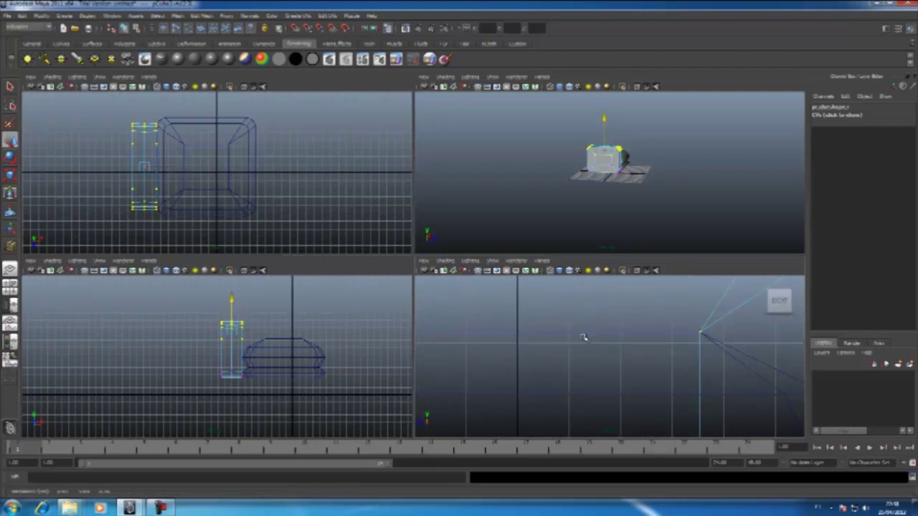
scroll(633, 204, "up", 5)
Duplicate the cushion pair three times, lining four stacks up along X
key("space")
right_click_drag(297, 191, 316, 215)
mouse_move(315, 215)
left_mouse_down("alt")
mouse_move(345, 317)
mouse_move(433, 241)
left_mouse_up("alt")
key("space")
key("space")
scroll(625, 250, "up", 5)
scroll(652, 251, "down", 5)
scroll(645, 262, "up", 5)
scroll(606, 269, "down", 5)
scroll(609, 271, "up", 5)
scroll(609, 267, "down", 5)
scroll(587, 269, "up", 3)
scroll(573, 270, "up", 3)
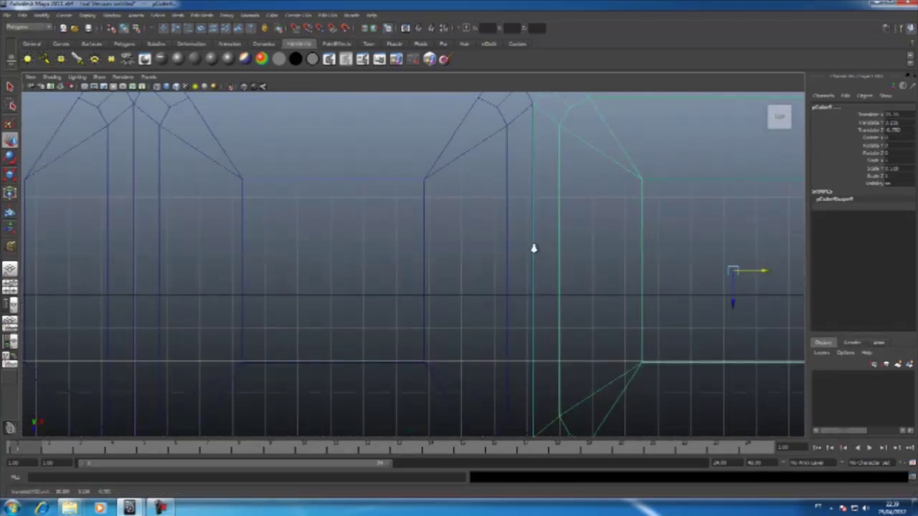
Duplicate the left armrest to the right end of the cushion row
key("space")
key("space")
scroll(371, 280, "up", 5)
scroll(752, 272, "down", 5)
scroll(574, 246, "up", 5)
key("space")
key("space")
left_click(560, 265)
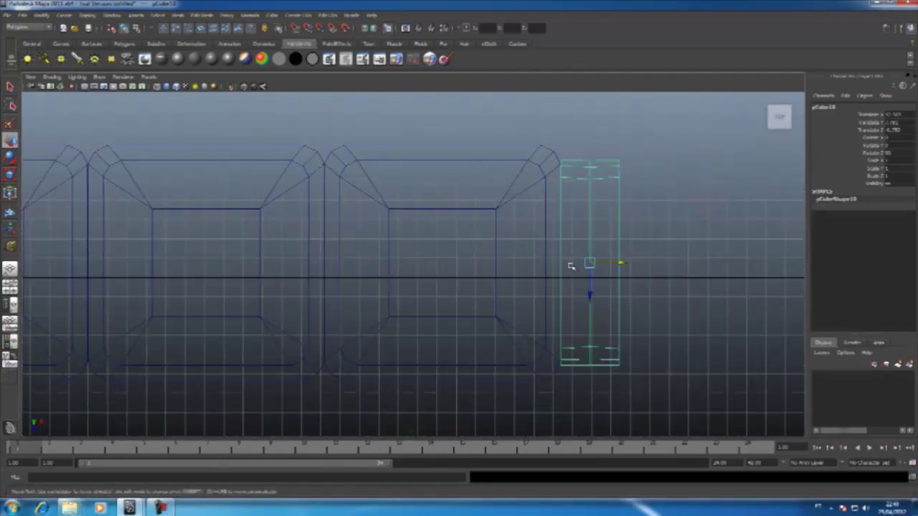
key("space")
scroll(525, 208, "down", 3)
key("space")
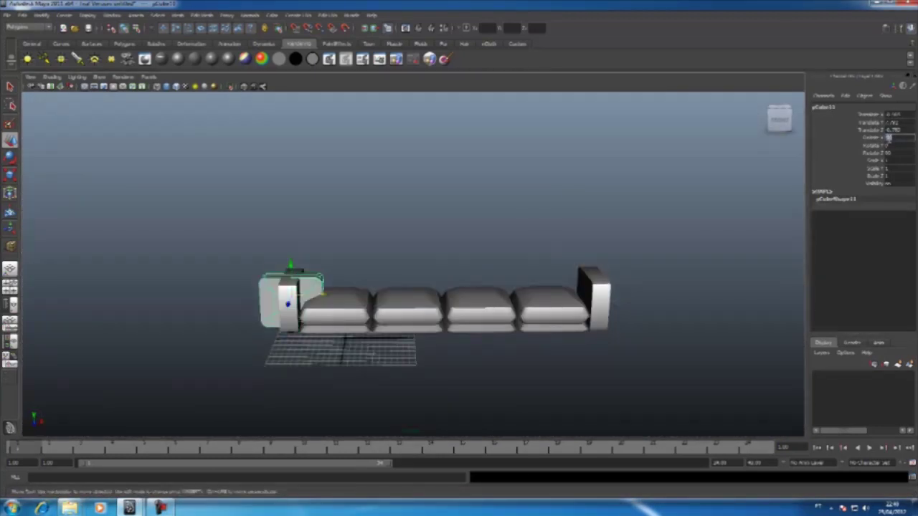
key("space")
key("space")
scroll(256, 220, "up", 5)
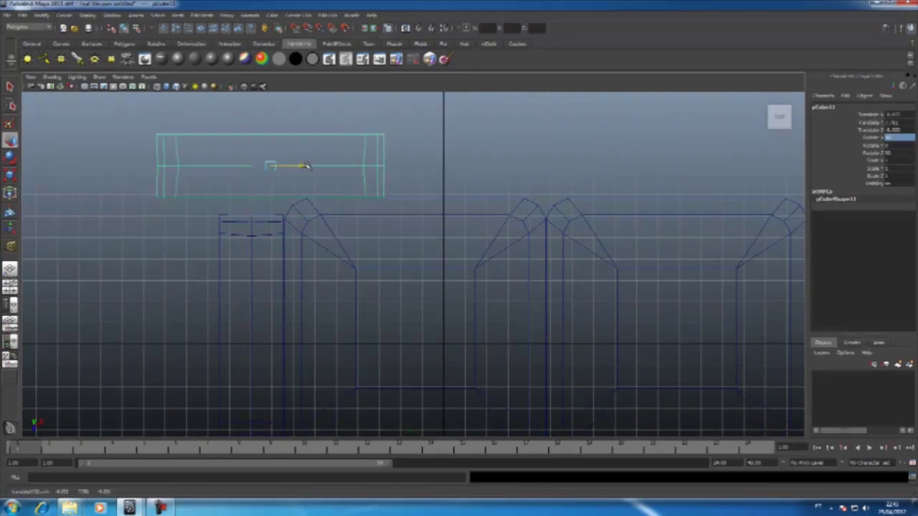
Move the long box right over the cushions so it spans between the armrests
left_click_drag(306, 165, 368, 166)
left_click(198, 210)
scroll(256, 244, "down", 3)
right_click_drag(318, 256, 318, 230)
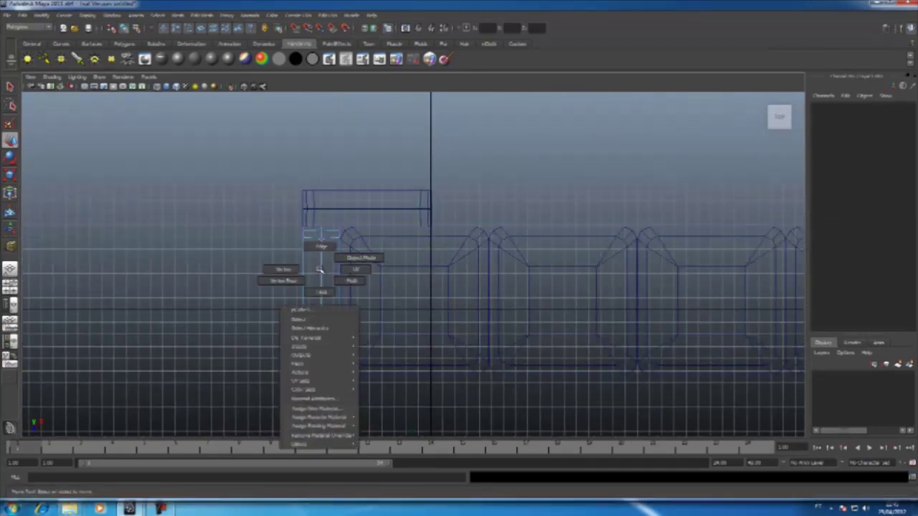
left_click(416, 185)
scroll(550, 303, "down", 3)
scroll(566, 177, "up", 3)
left_click(536, 224)
Position the long box behind the cushions in top view and stretch it upward
key("space")
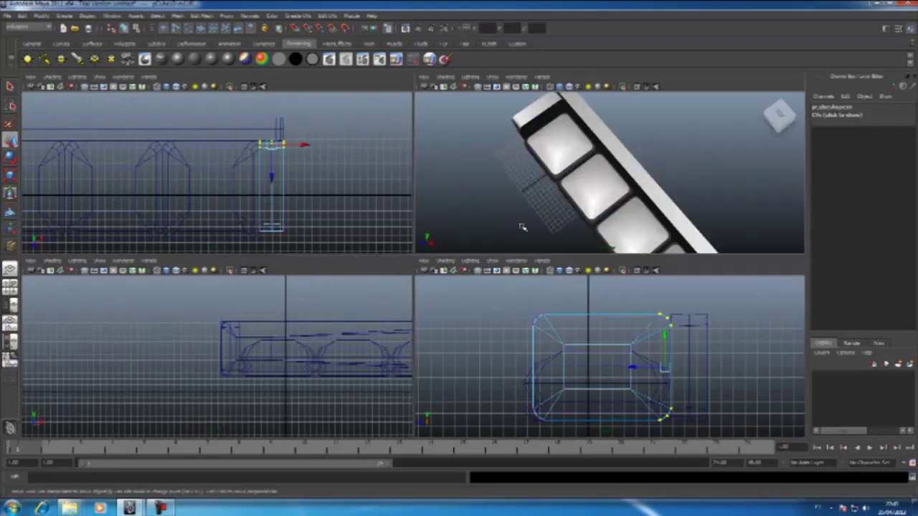
key("space")
scroll(566, 180, "down", 2)
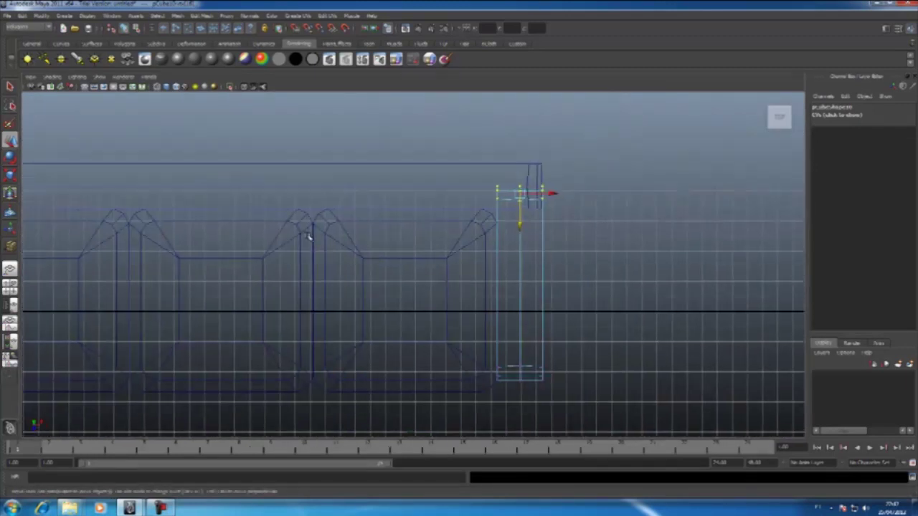
scroll(502, 187, "up", 3)
scroll(451, 172, "up", 2)
scroll(431, 179, "down", 4)
scroll(401, 186, "up", 3)
scroll(393, 190, "up", 3)
key("space")
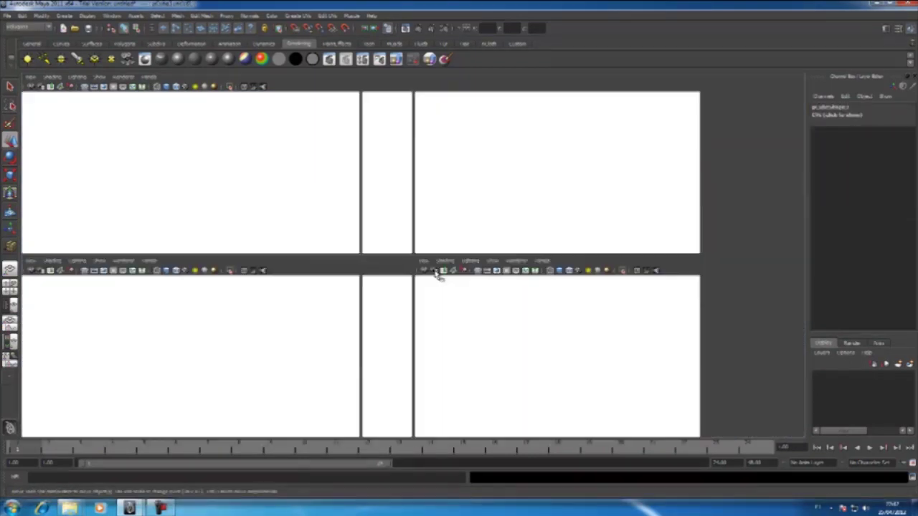
right_click_drag(266, 317, 294, 315)
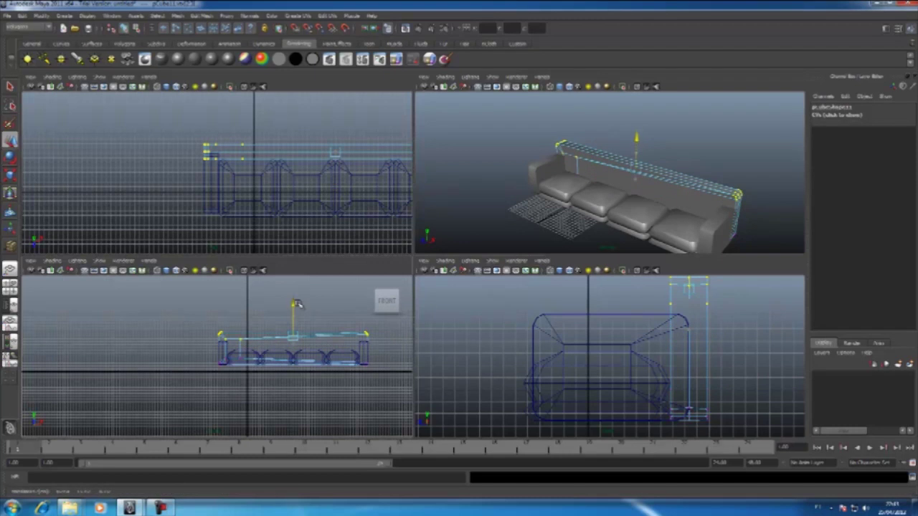
Round off the back piece's ends by moving its end vertices
key("space")
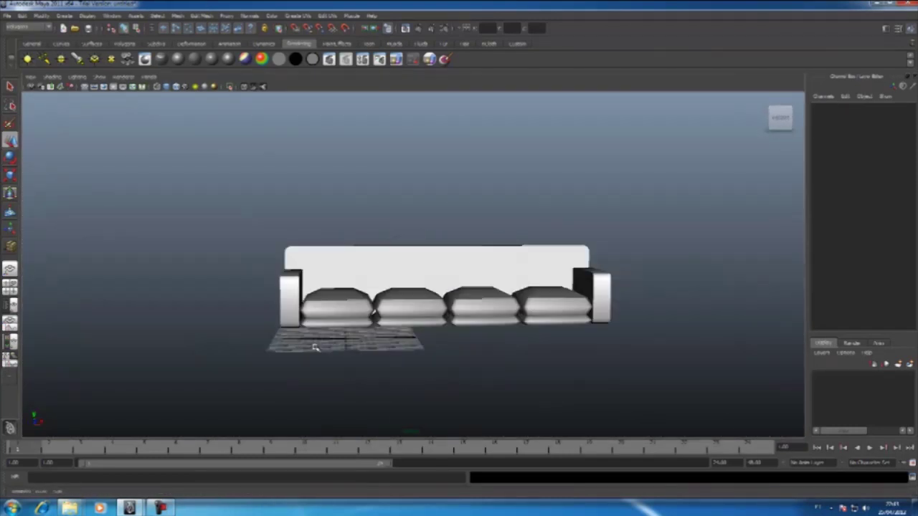
key("space")
key("space")
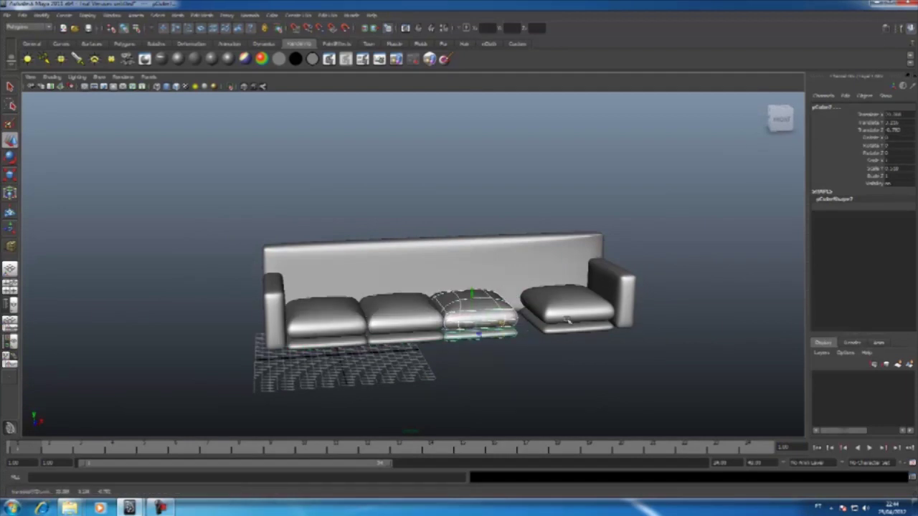
key("space")
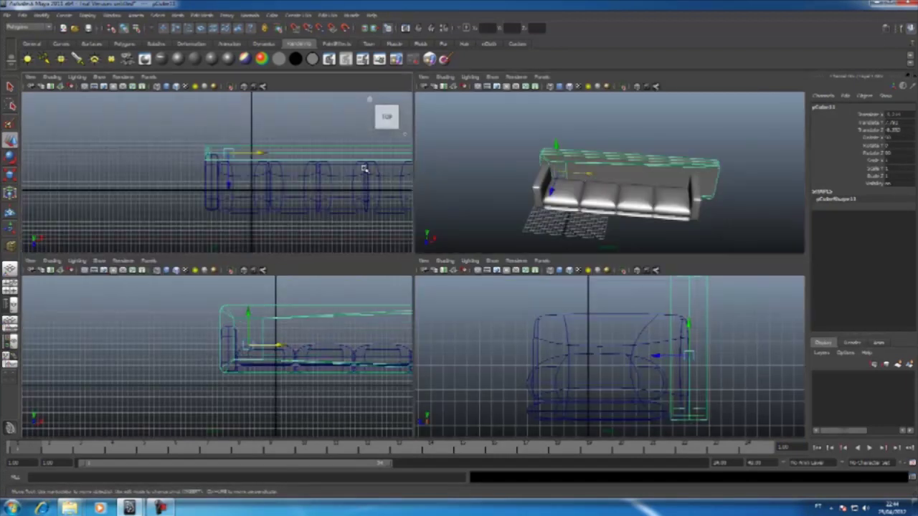
key("space")
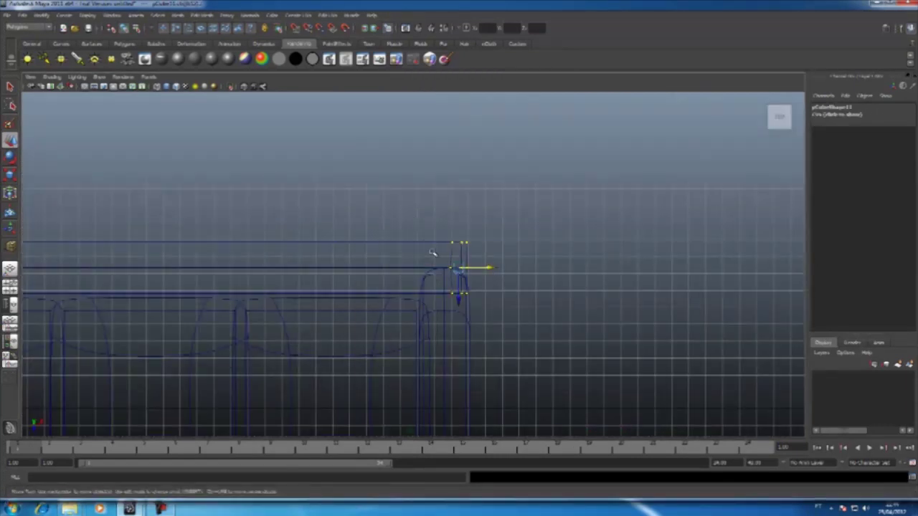
key("space")
key("f")
key("space")
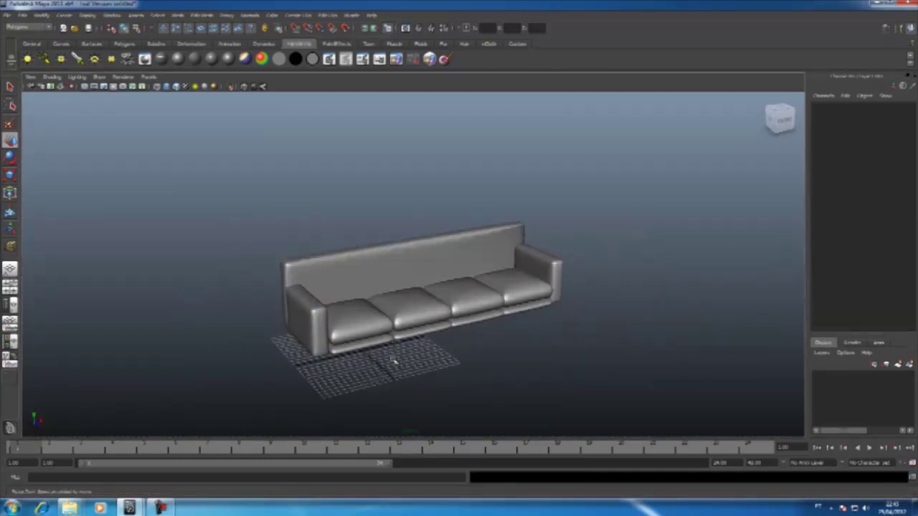
key("space")
left_click(268, 213)
left_click(268, 213)
key("space")
right_click_drag(584, 283, 613, 303)
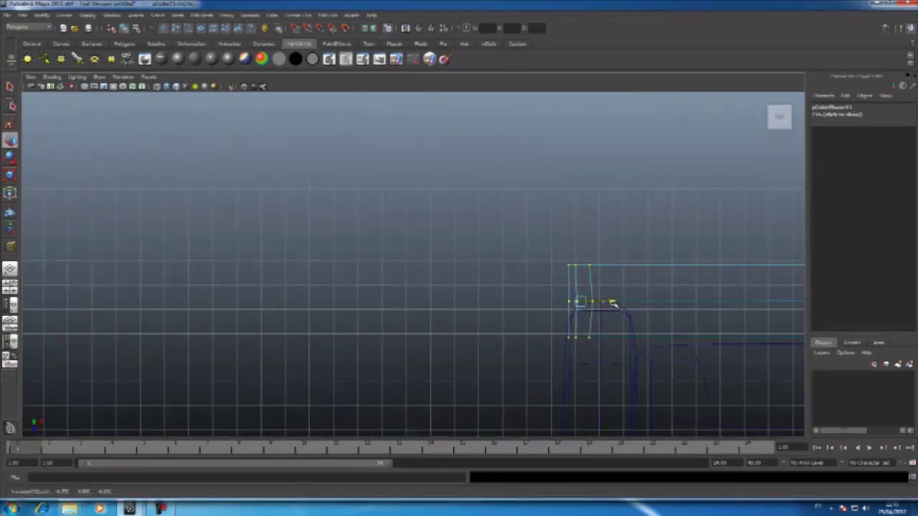
key("space")
Add a new box with chamfered top edges beside the sofa
key("space")
left_click_drag(349, 344, 391, 325, "alt")
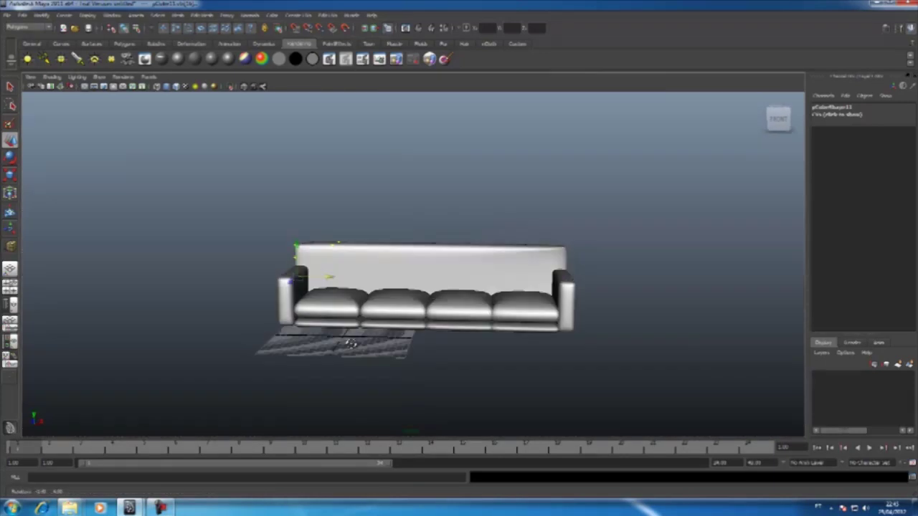
key("space")
key("space")
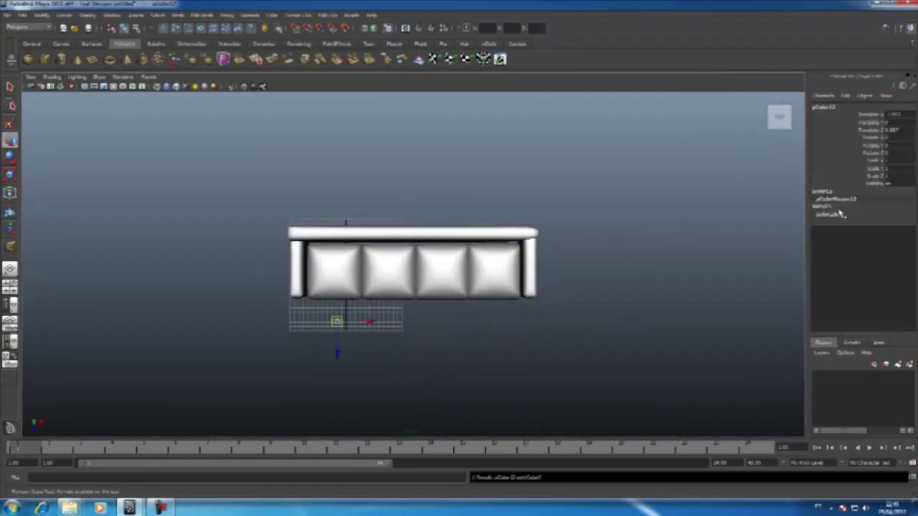
mouse_move(363, 344)
left_mouse_down("alt")
mouse_move(449, 377)
mouse_move(401, 188)
left_mouse_up("alt")
mouse_move(414, 375)
left_mouse_down("alt")
mouse_move(435, 282)
mouse_move(437, 328)
mouse_move(375, 334)
mouse_move(402, 308)
mouse_move(360, 287)
left_mouse_up("alt")
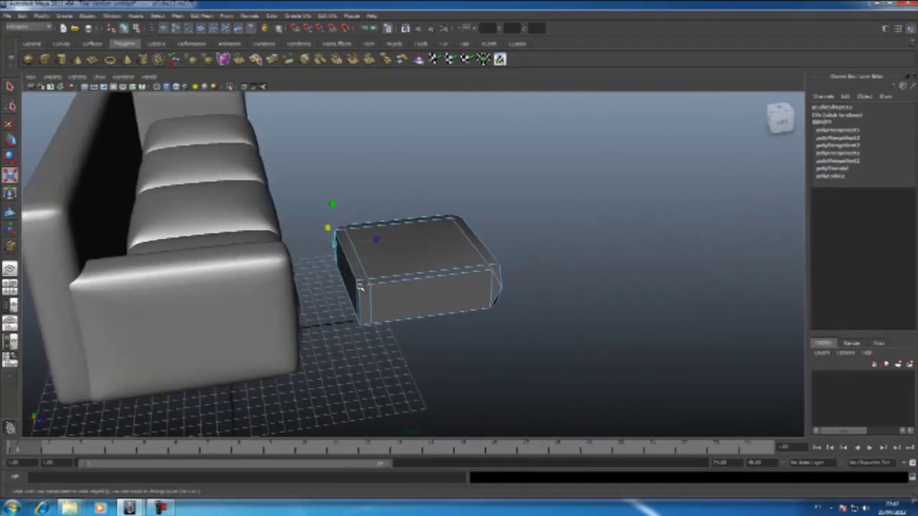
Bevel the new box's edges in the four-view layout
key("space")
scroll(328, 157, "up", 5)
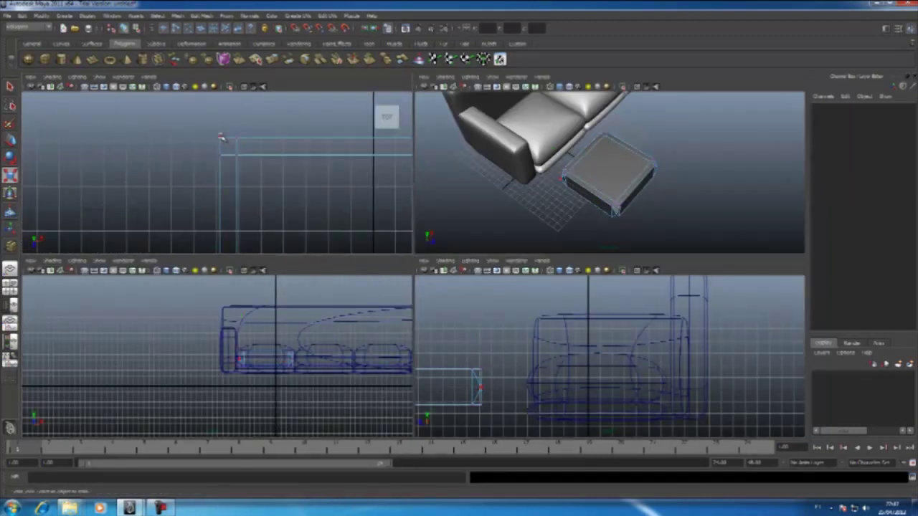
scroll(279, 156, "down", 1)
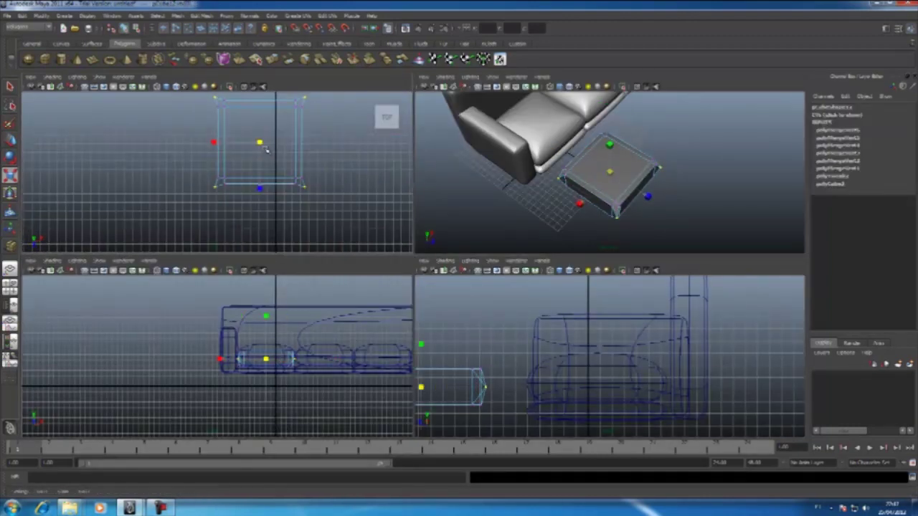
left_click(266, 150)
scroll(549, 209, "up", 5)
left_click(263, 153)
scroll(578, 208, "down", 5)
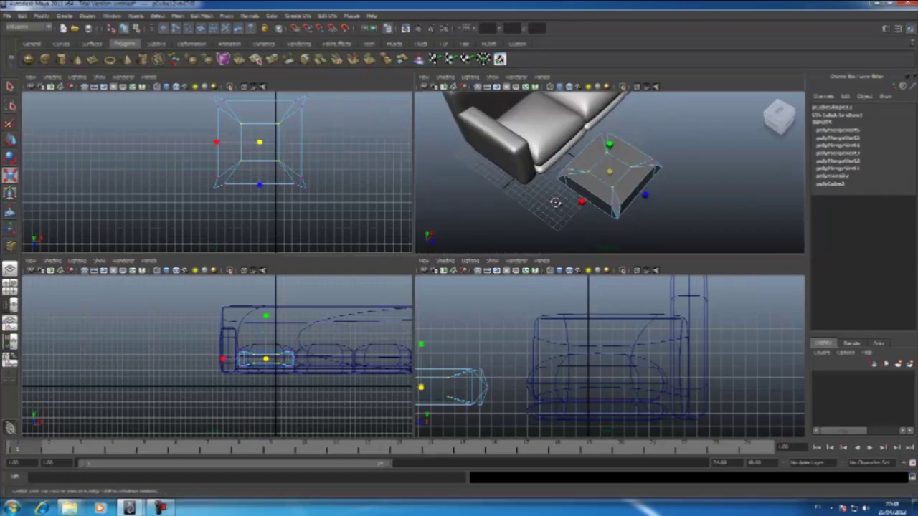
left_click_drag(545, 208, 578, 223, "alt")
scroll(578, 223, "down", 2)
Smooth the box with 3 into a puffy, rounded pillow shape
key("space")
key("3")
mouse_move(401, 215)
left_mouse_down("alt")
mouse_move(365, 251)
mouse_move(422, 289)
mouse_move(455, 226)
left_mouse_up("alt")
left_click(421, 289)
mouse_move(463, 344)
left_mouse_down("alt")
mouse_move(328, 395)
mouse_move(344, 161)
left_mouse_up("alt")
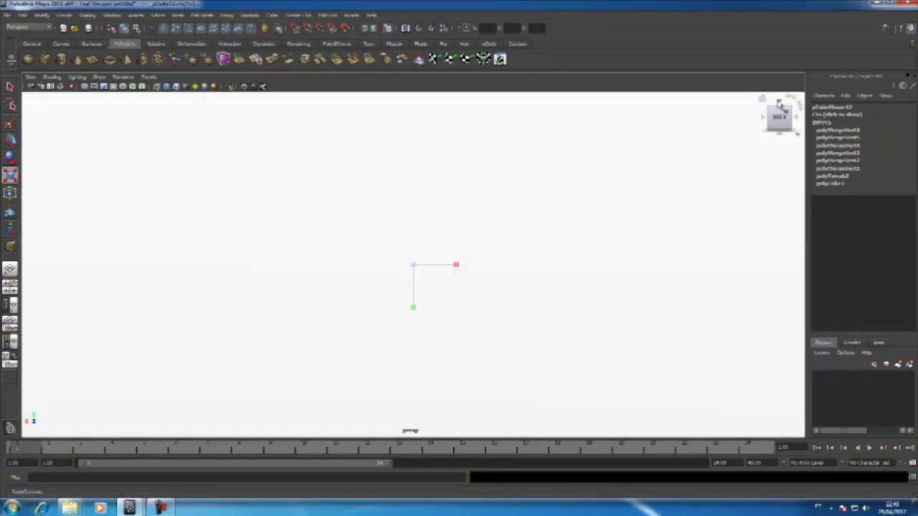
right_click_drag(266, 356, 344, 301, "alt")
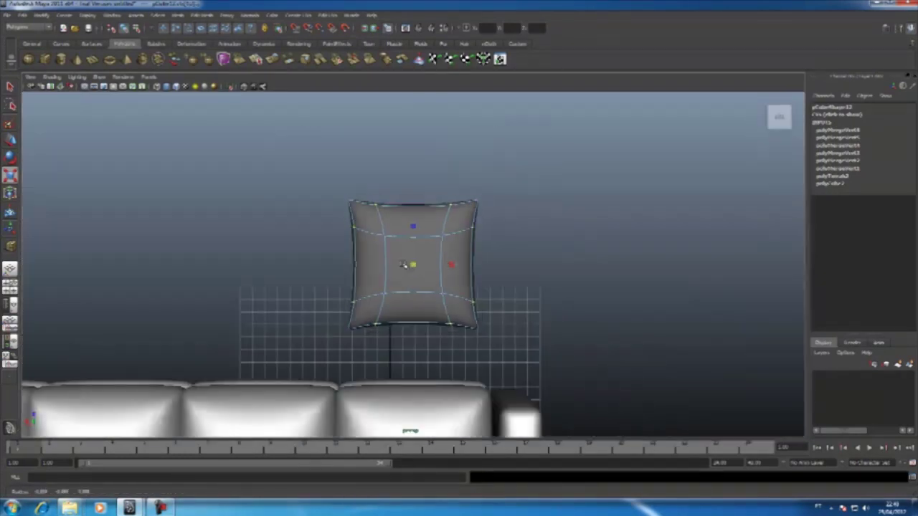
mouse_move(344, 301)
left_mouse_down("alt")
mouse_move(446, 264)
mouse_move(340, 348)
mouse_move(401, 286)
mouse_move(424, 299)
mouse_move(475, 254)
left_mouse_up("alt")
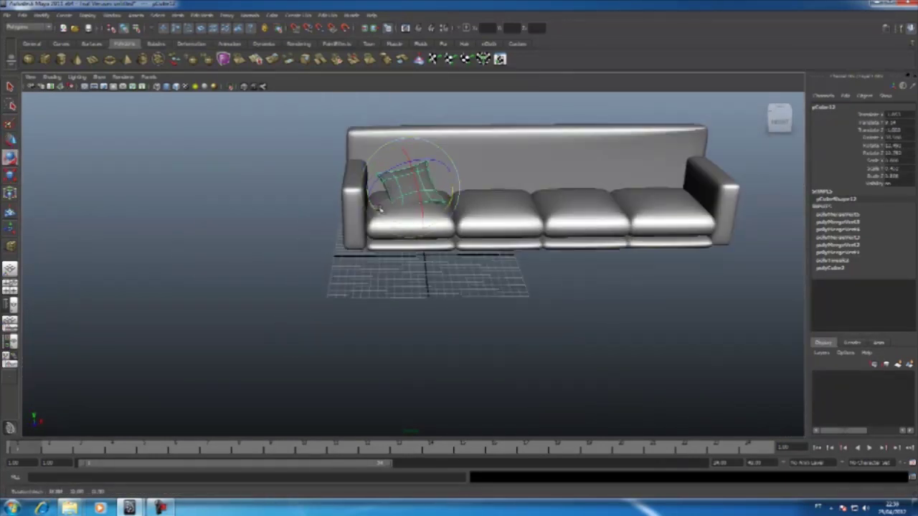
Rest the pillow by the left armrest and give the sofa a cream leather texture
left_click_drag(475, 255, 430, 287, "alt")
left_click_drag(297, 209, 362, 154, "alt")
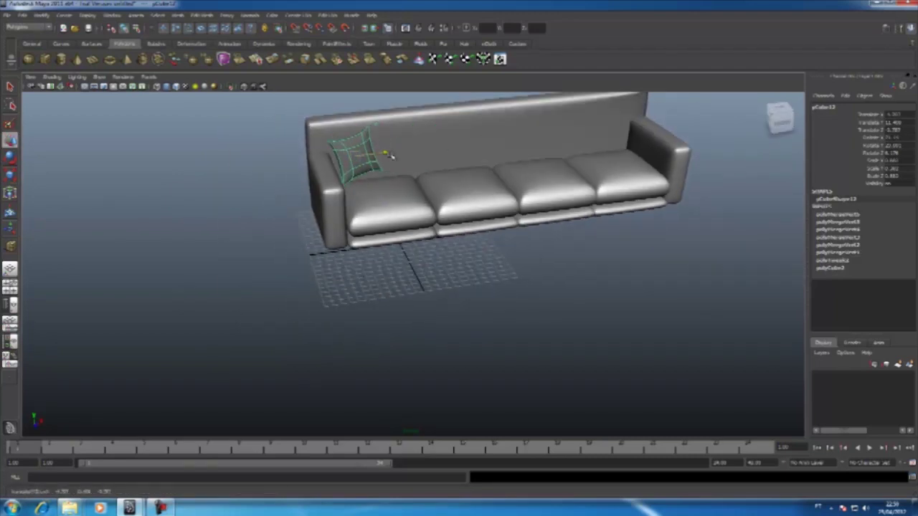
scroll(444, 250, "up", 3)
left_click(399, 192)
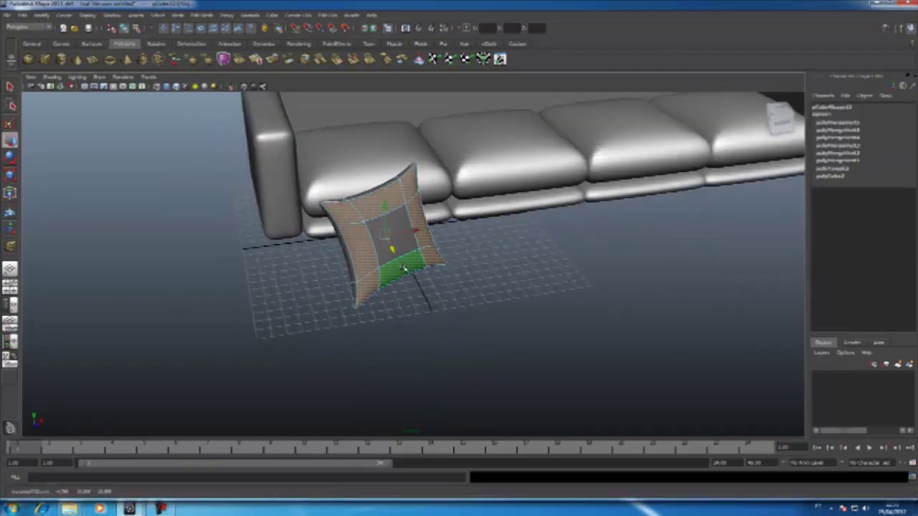
left_click_drag(388, 199, 498, 303, "alt")
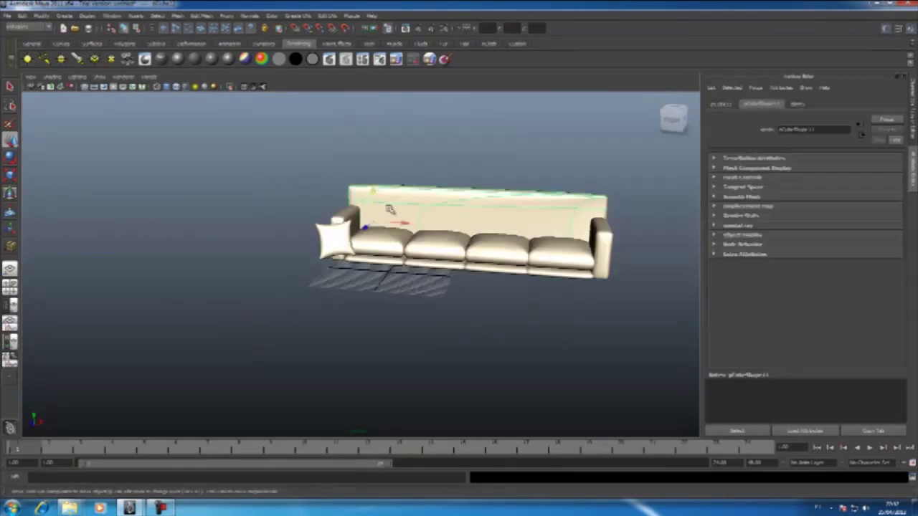
Switch the pillow to Face selection from the right-click marking menu
right_click(260, 256)
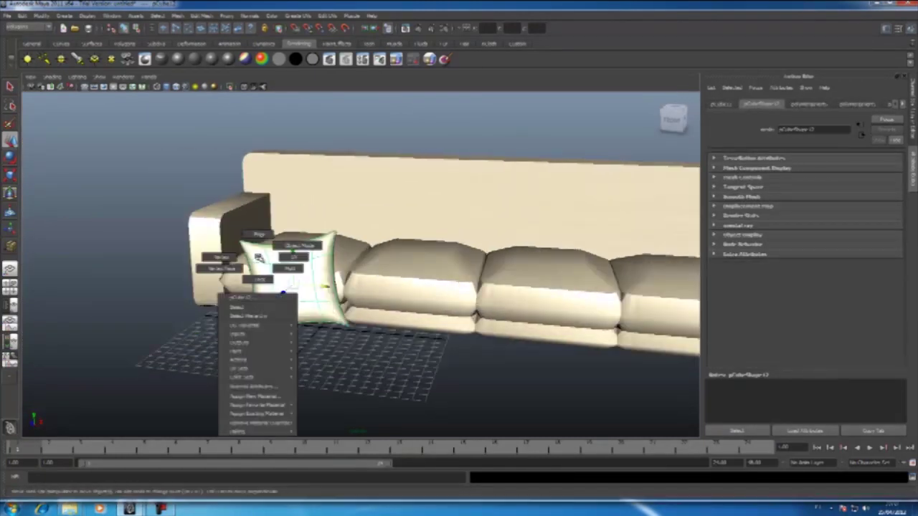
left_click(288, 268)
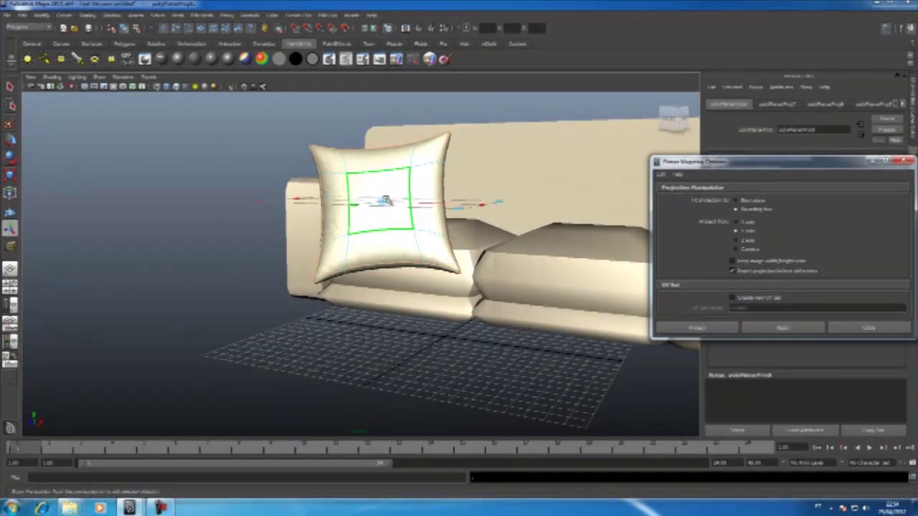
Apply the cream leather planar projection and place a pillow copy over the second cushion
mouse_move(442, 169)
left_mouse_down("alt")
mouse_move(518, 294)
mouse_move(574, 331)
left_mouse_up("alt")
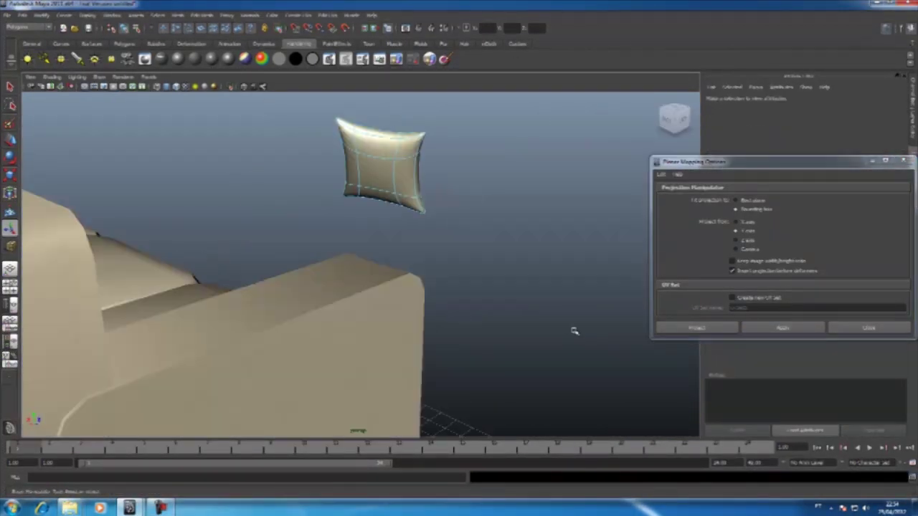
mouse_move(466, 235)
left_mouse_down("alt")
mouse_move(616, 385)
mouse_move(449, 232)
mouse_move(514, 262)
mouse_move(390, 285)
mouse_move(603, 304)
left_mouse_up("alt")
mouse_move(604, 244)
left_mouse_down("alt")
mouse_move(400, 318)
mouse_move(295, 251)
mouse_move(382, 208)
left_mouse_up("alt")
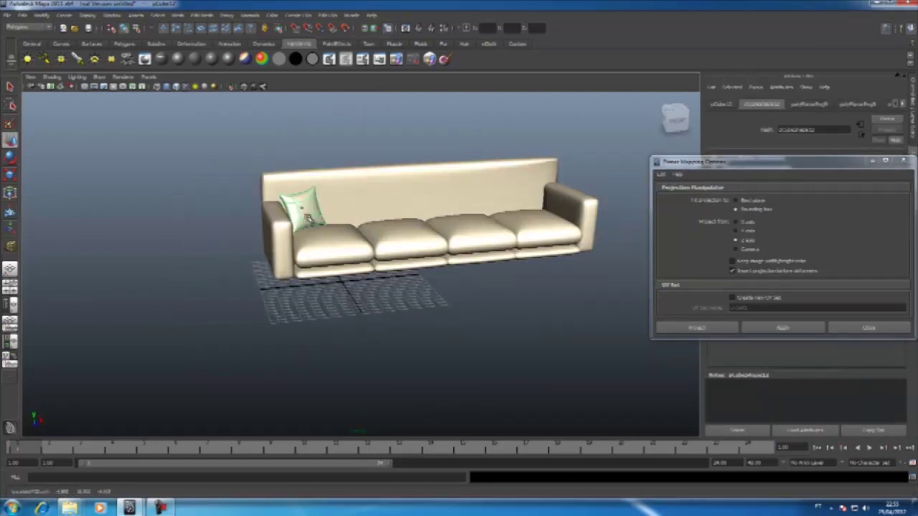
left_click_drag(309, 218, 249, 246, "alt")
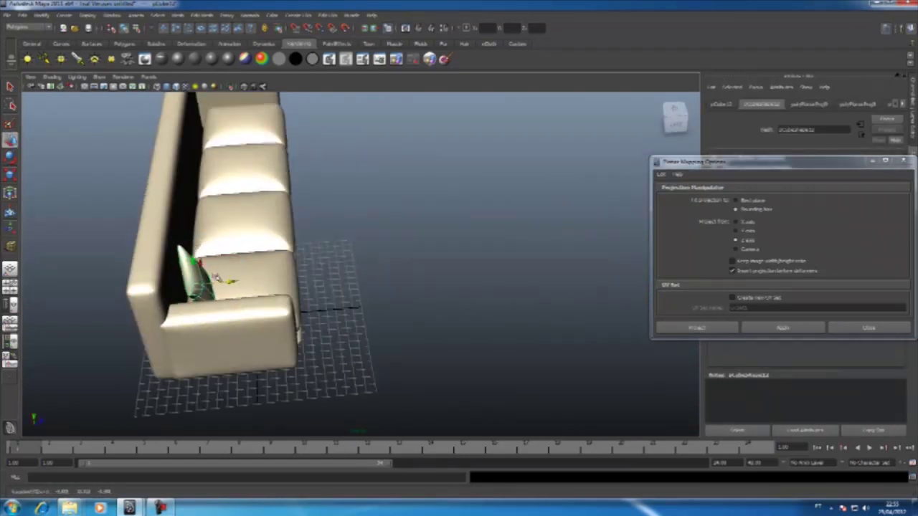
mouse_move(225, 249)
left_mouse_down("alt")
mouse_move(344, 329)
mouse_move(387, 202)
left_mouse_up("alt")
mouse_move(364, 170)
left_mouse_down("alt")
mouse_move(409, 303)
mouse_move(352, 215)
mouse_move(389, 287)
mouse_move(271, 153)
left_mouse_up("alt")
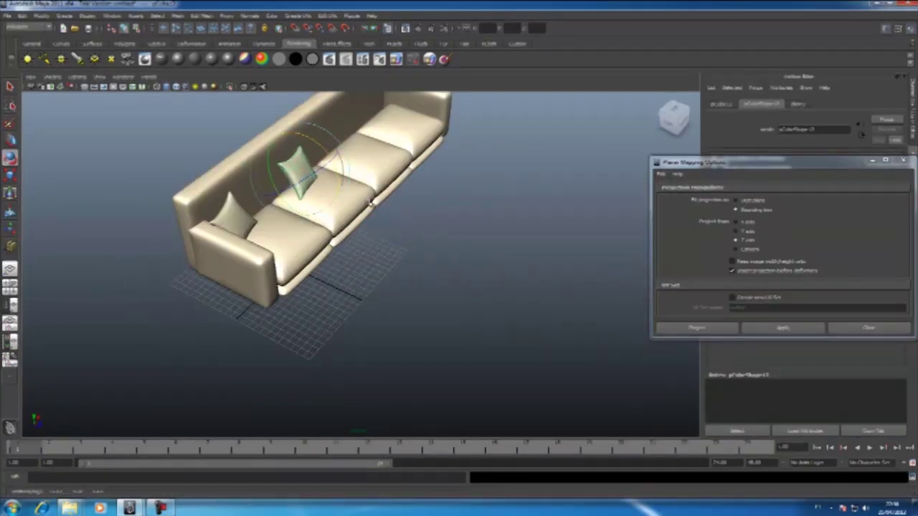
Frame the selected pillow, then pull back to a frontal view of the whole sofa
mouse_move(326, 154)
left_mouse_down("alt")
mouse_move(420, 210)
mouse_move(446, 308)
mouse_move(412, 260)
left_mouse_up("alt")
key("f")
scroll(351, 226, "down", 2)
left_click_drag(351, 224, 366, 268, "alt")
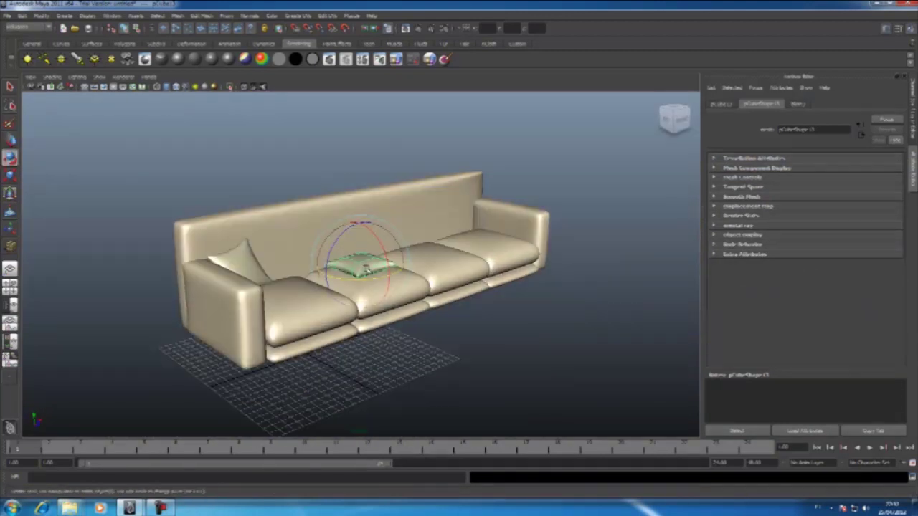
mouse_move(445, 248)
left_mouse_down("alt")
mouse_move(484, 284)
mouse_move(419, 267)
mouse_move(434, 356)
mouse_move(390, 358)
left_mouse_up("alt")
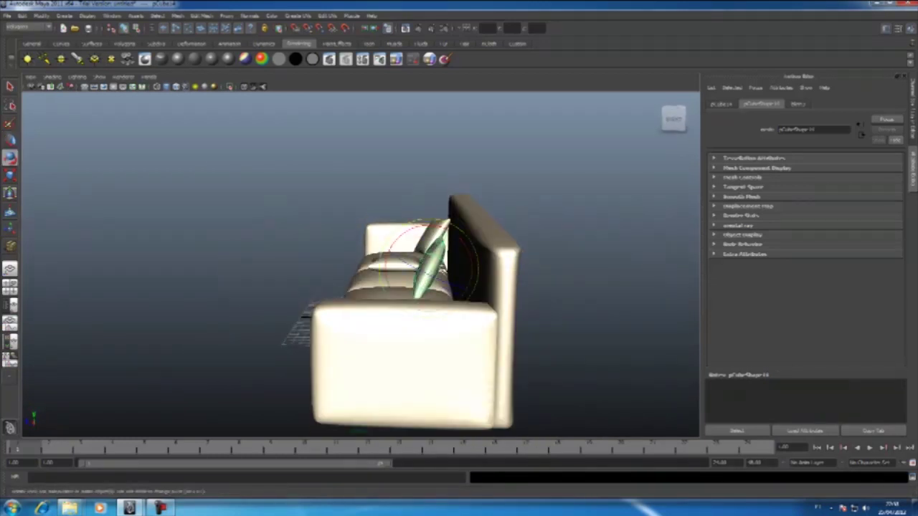
left_click_drag(396, 267, 430, 323, "alt")
right_click_drag(430, 323, 449, 371, "alt")
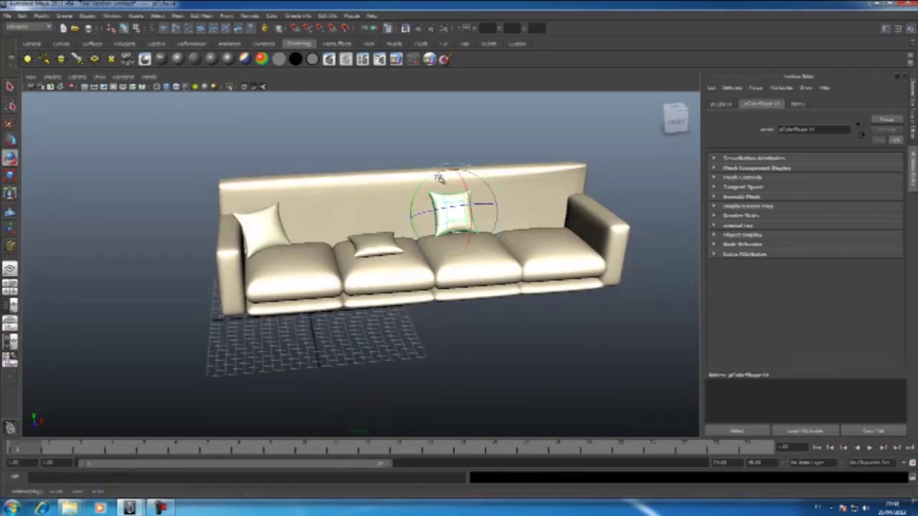
Tilt the pillow edge-on and reposition it on the sofa, checking from several angles
key("e")
mouse_move(565, 212)
left_mouse_down()
mouse_move(574, 225)
mouse_move(502, 215)
mouse_move(527, 240)
left_mouse_up()
key("w")
left_click_drag(588, 289, 448, 170, "alt")
key("e")
mouse_move(492, 267)
left_mouse_down("alt")
mouse_move(629, 225)
mouse_move(542, 235)
left_mouse_up("alt")
key("e")
key("w")
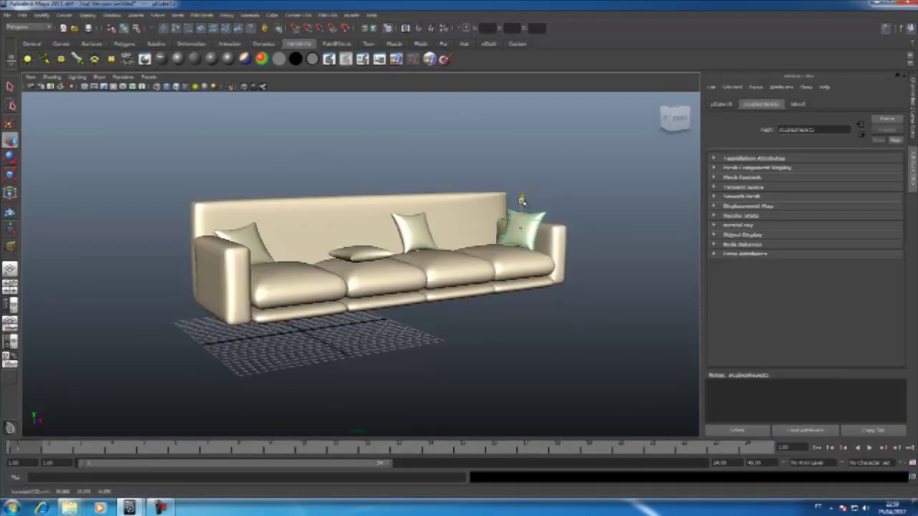
left_click_drag(521, 200, 496, 223, "alt")
left_click_drag(529, 335, 312, 197, "alt")
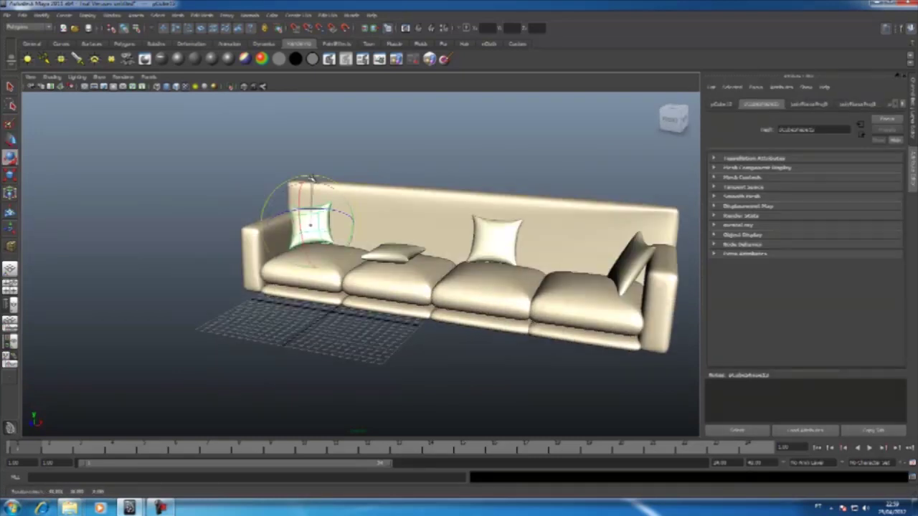